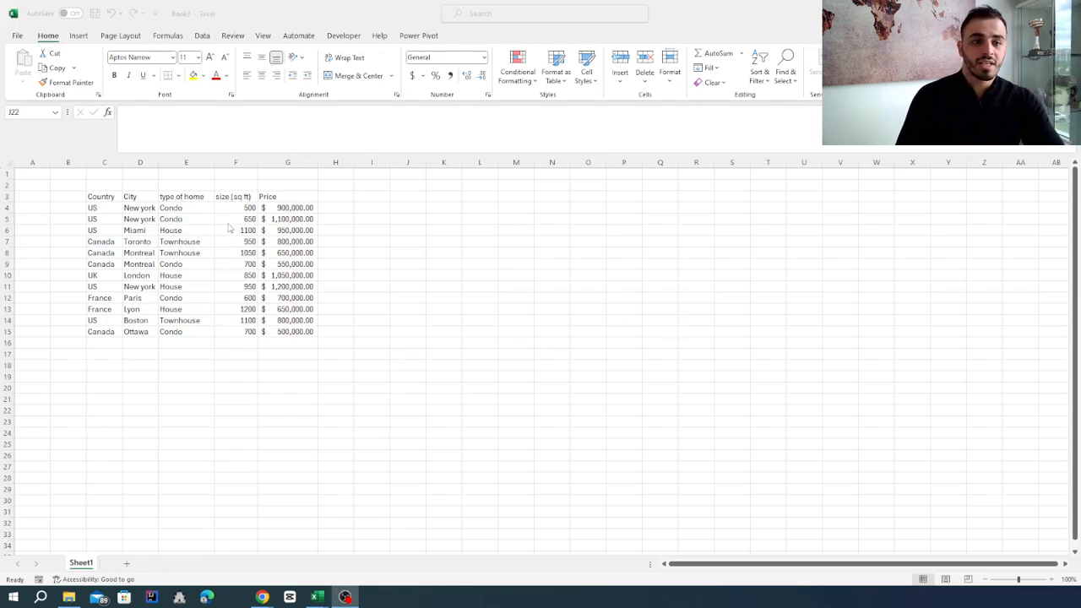
Select the home data in C3:G15 with its headers and bring up the recommended PivotTables, keeping the source data in view
click(99, 196)
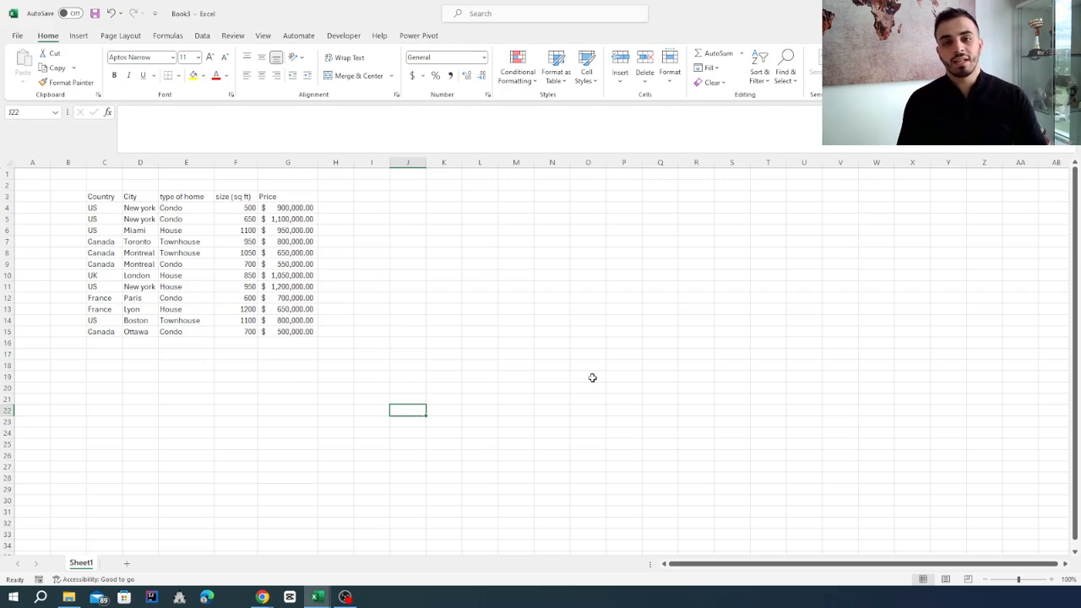
click(76, 39)
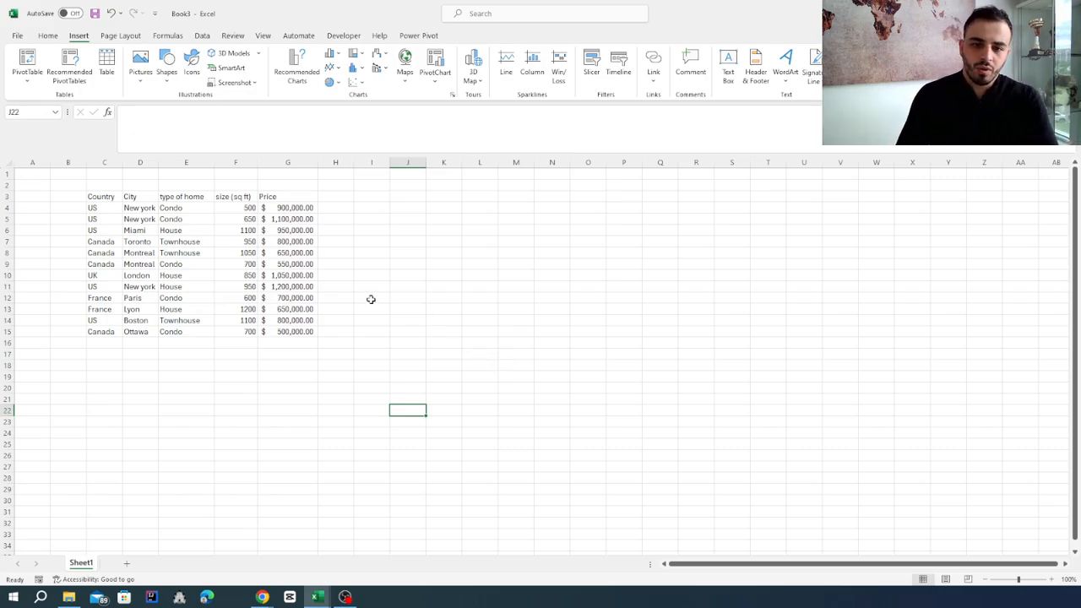
drag(98, 199, 314, 334)
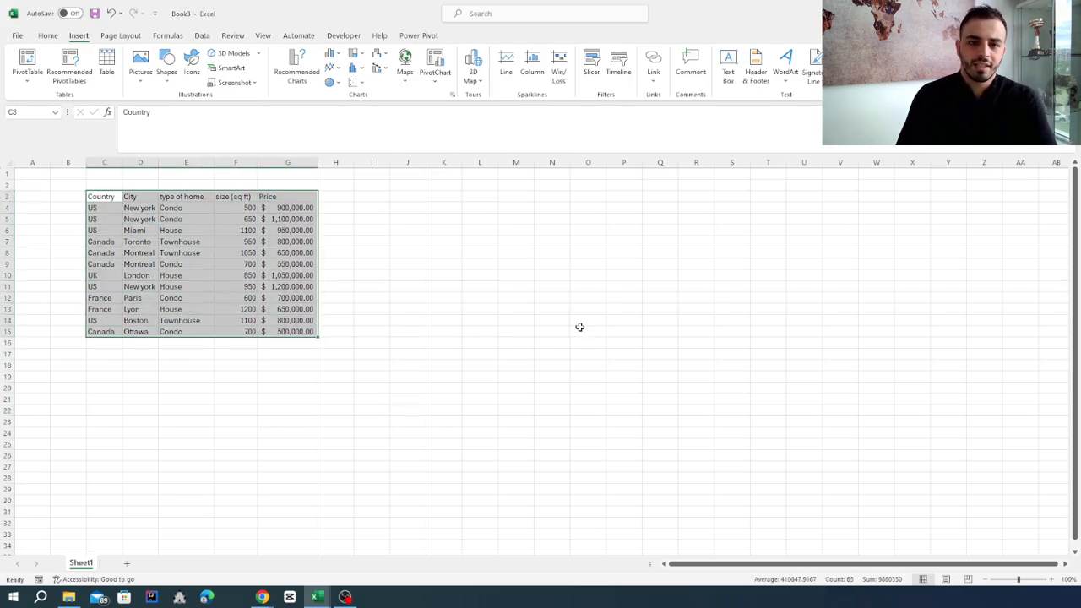
click(73, 88)
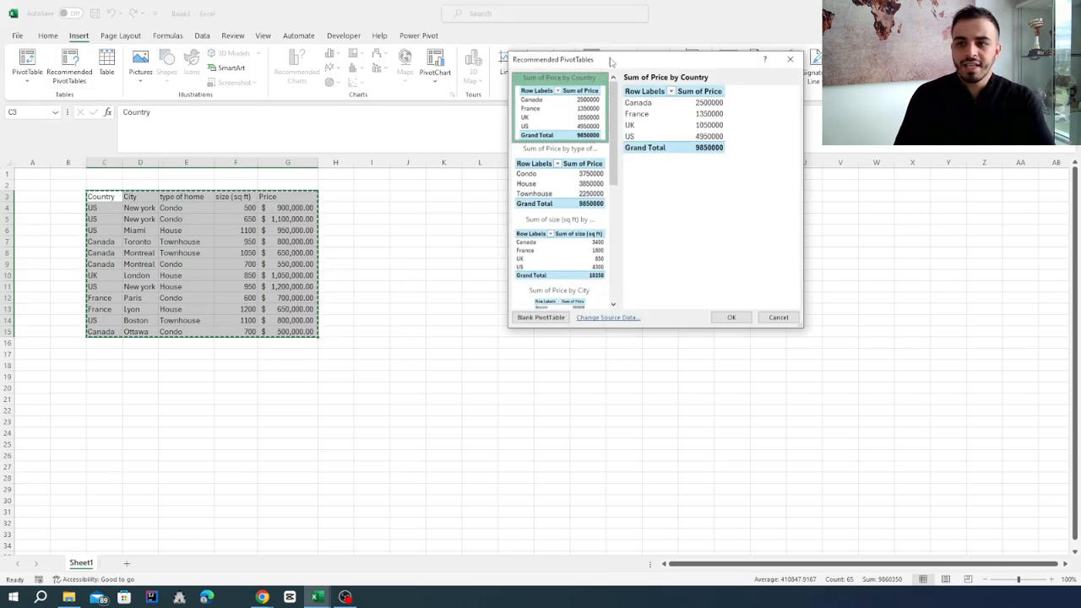
drag(611, 54, 203, 78)
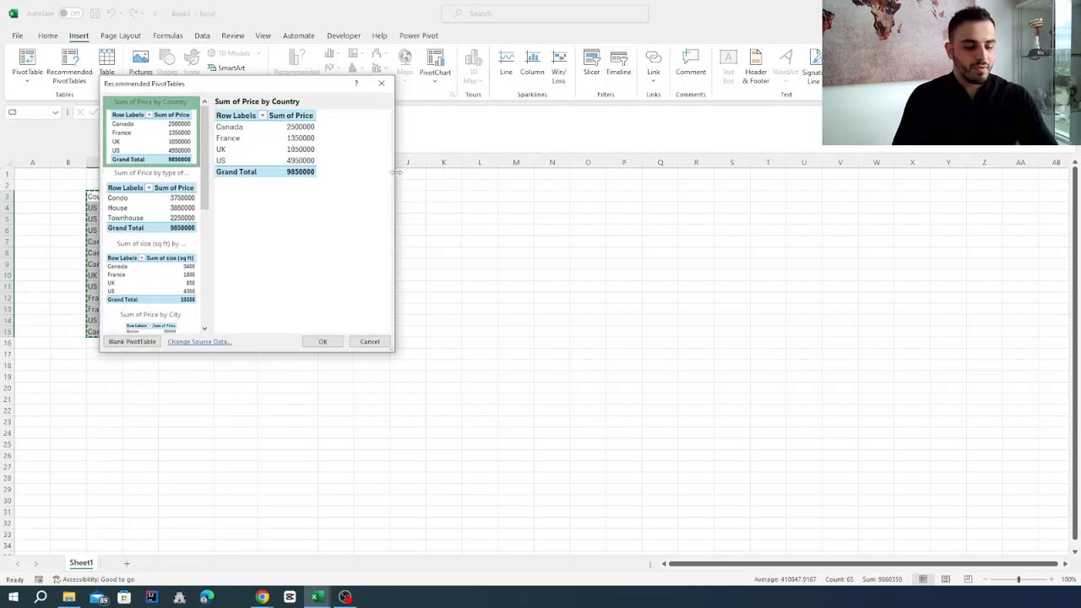
drag(395, 173, 454, 172)
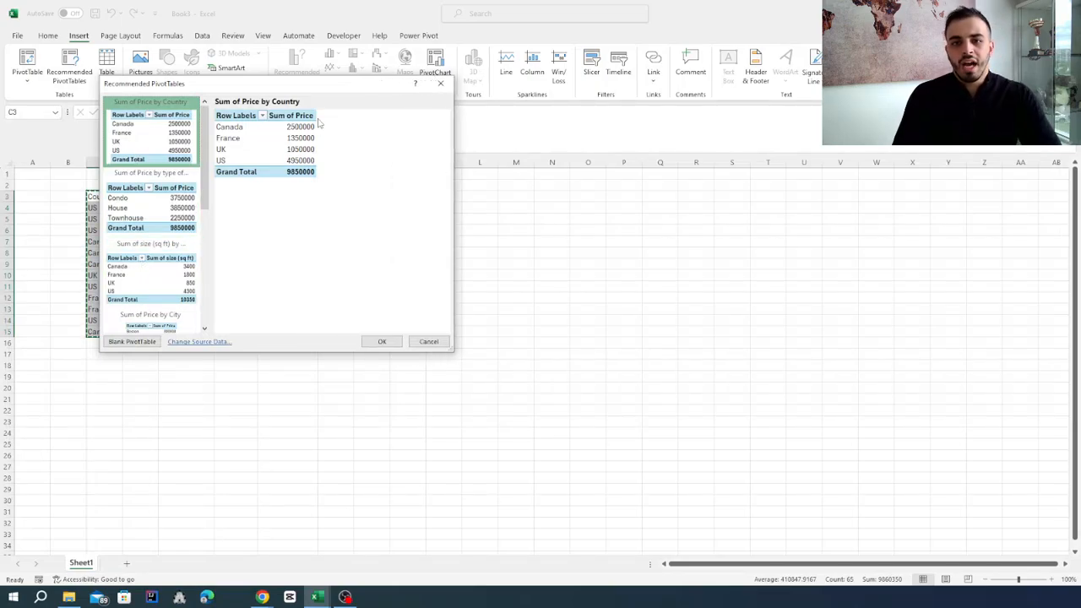
drag(259, 89, 344, 88)
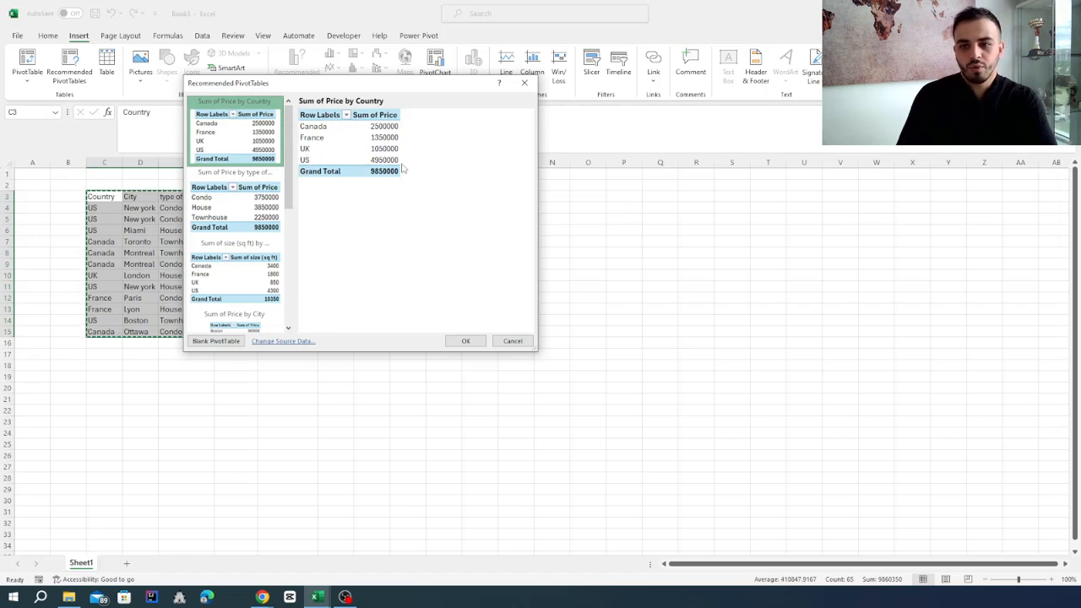
drag(281, 82, 443, 91)
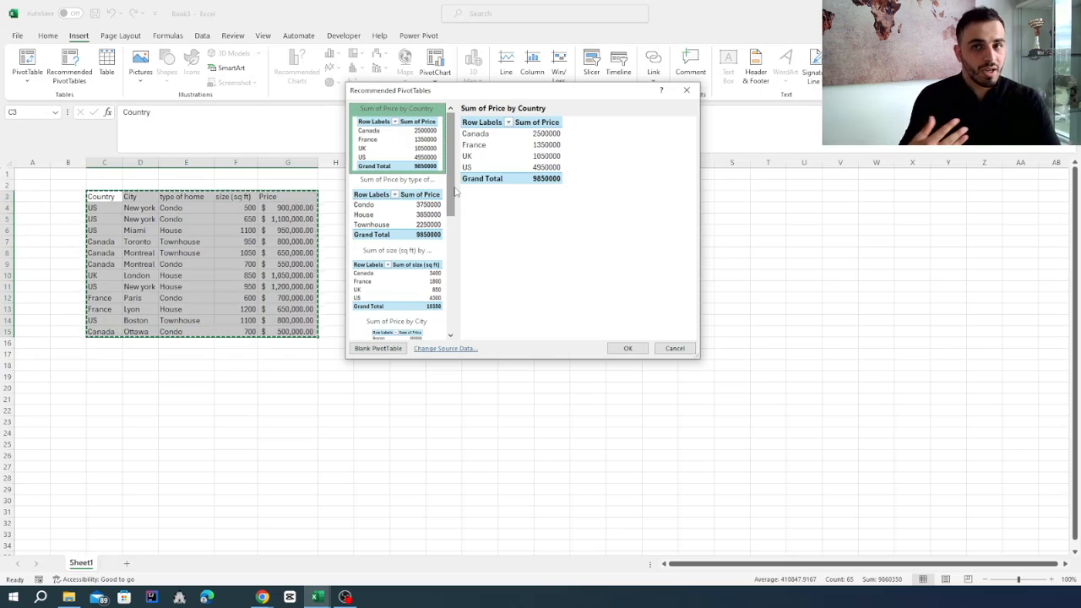
Preview the recommended layouts for Sum of Price by City and Sum of size (sq ft) by type of home
scroll(454, 193, down, 1)
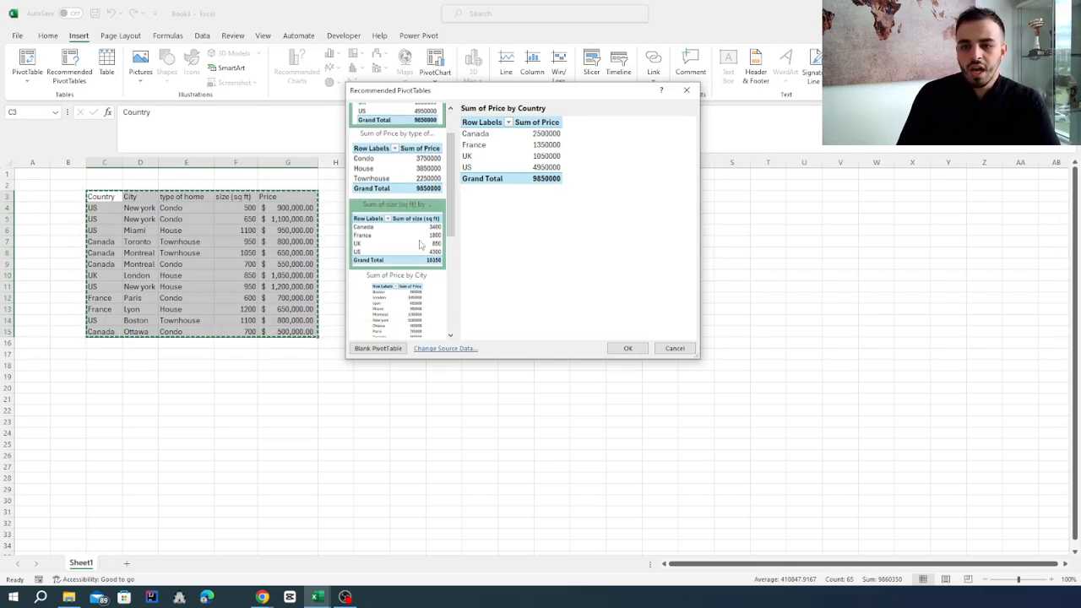
click(406, 289)
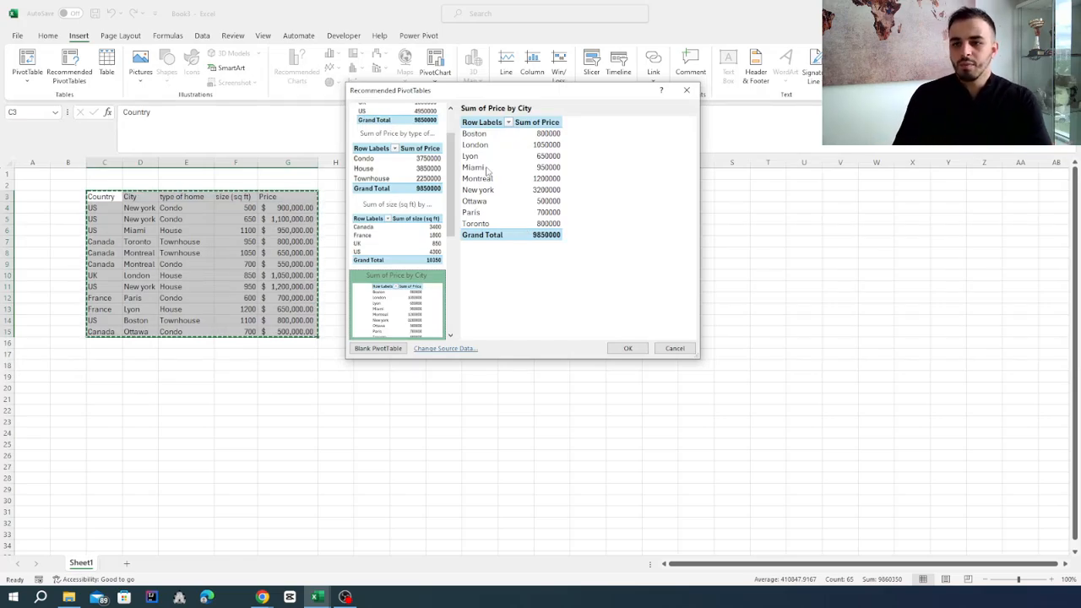
scroll(452, 199, down, 3)
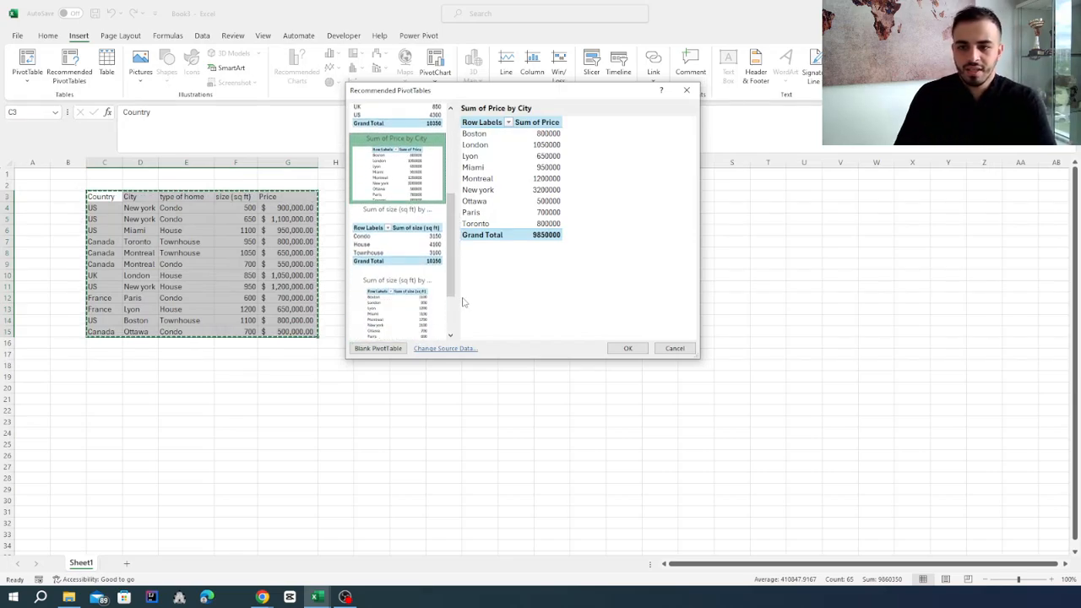
click(408, 253)
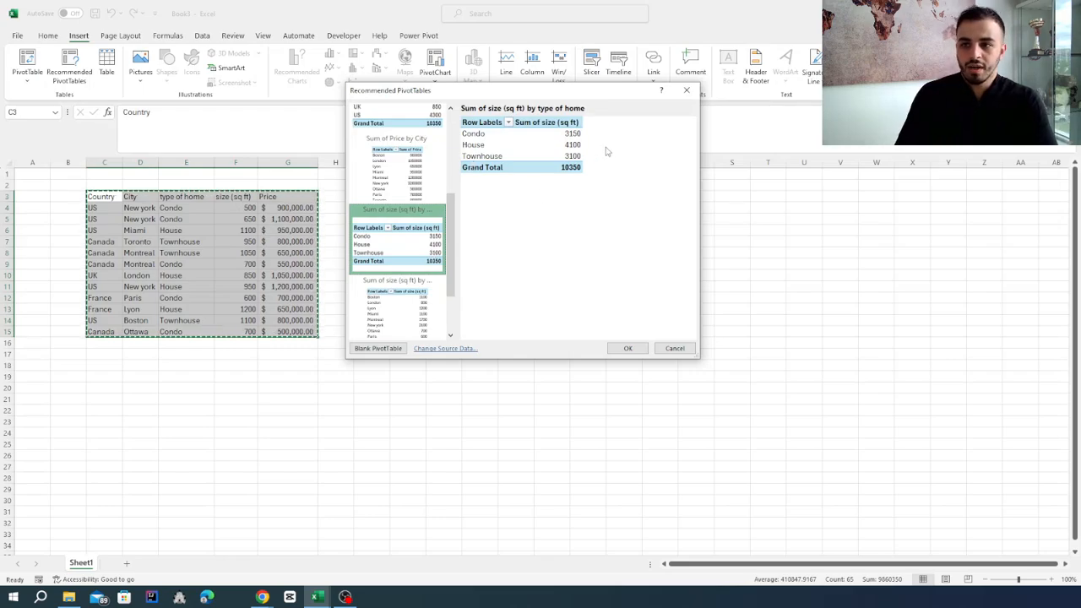
scroll(448, 224, down, 2)
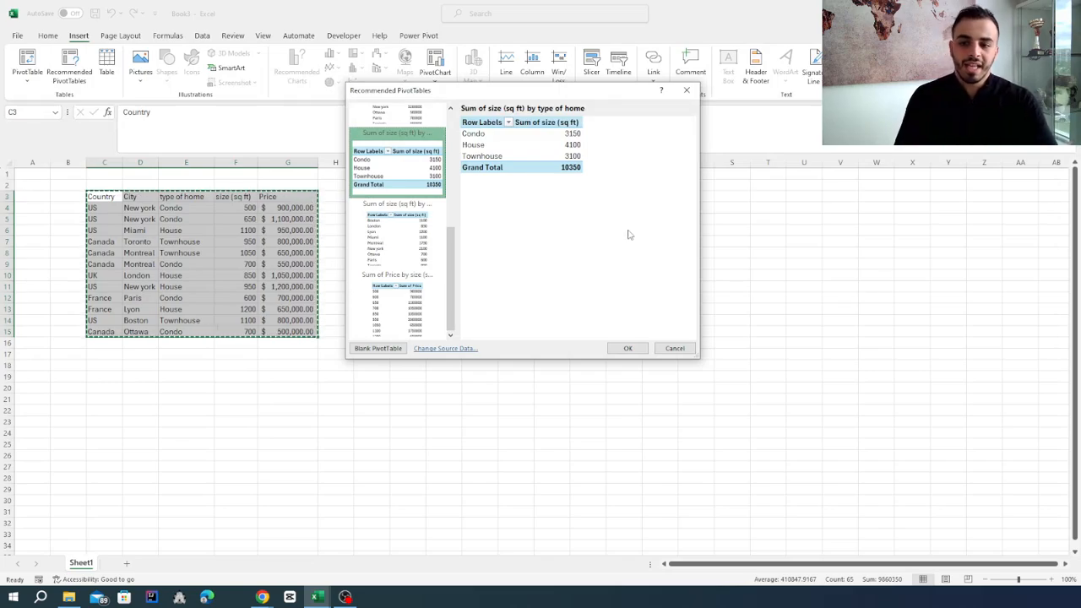
Create a blank PivotTable from the selected data and add Country and City as row fields, with City below Country
click(365, 351)
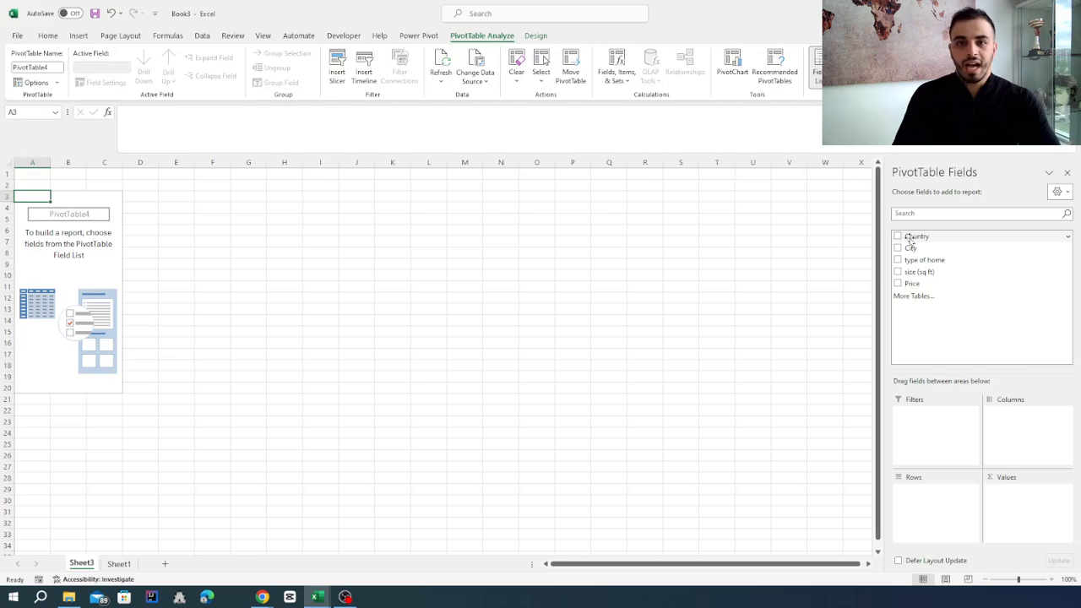
drag(909, 243, 917, 503)
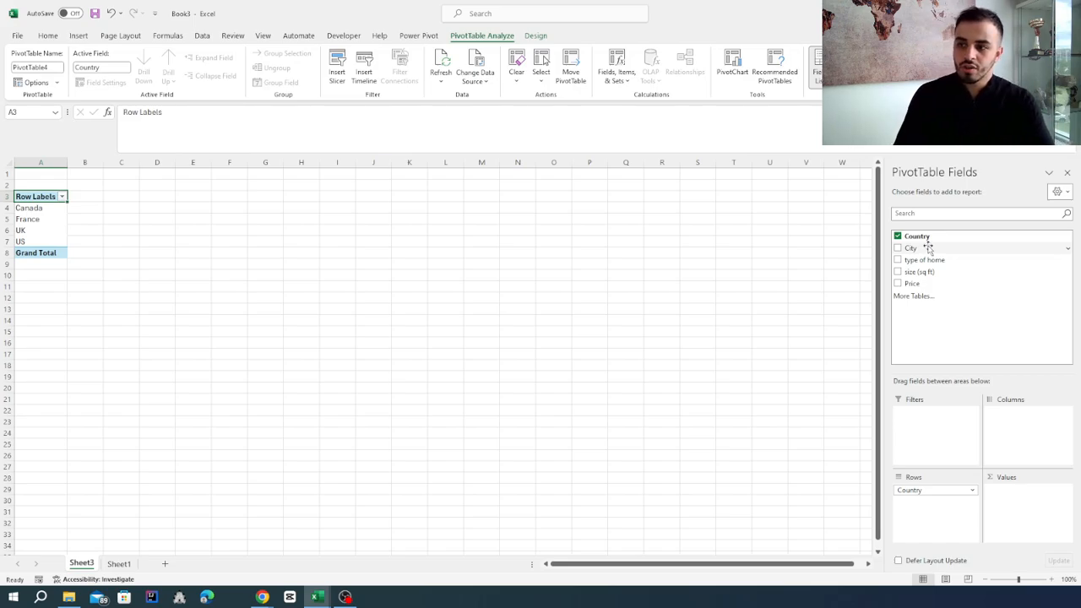
drag(928, 246, 921, 502)
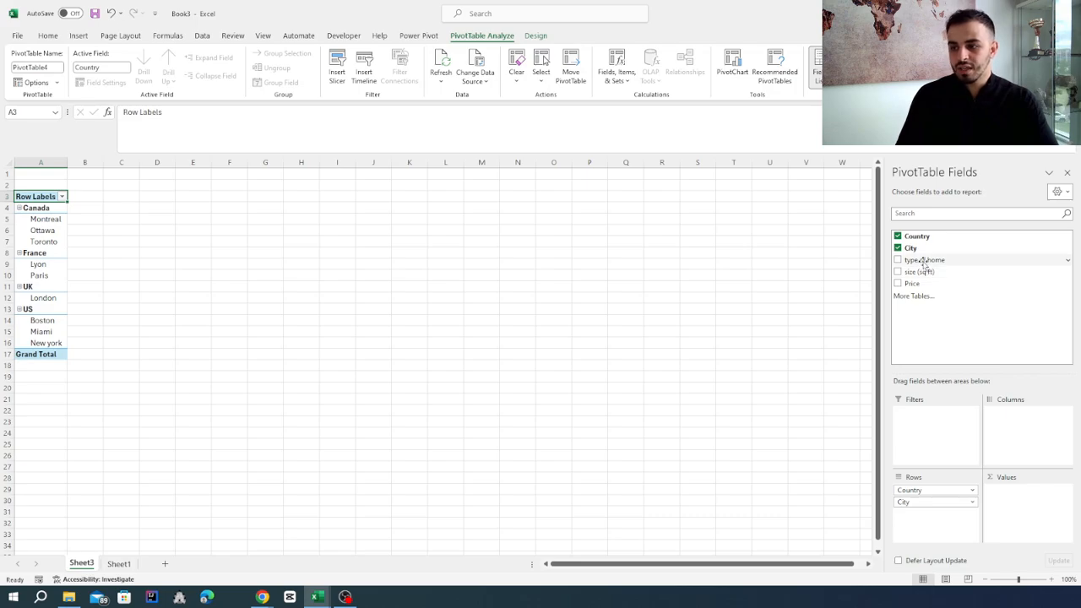
Add type of home as a row field below City and also as a count in the PivotTable values
drag(923, 264, 1016, 492)
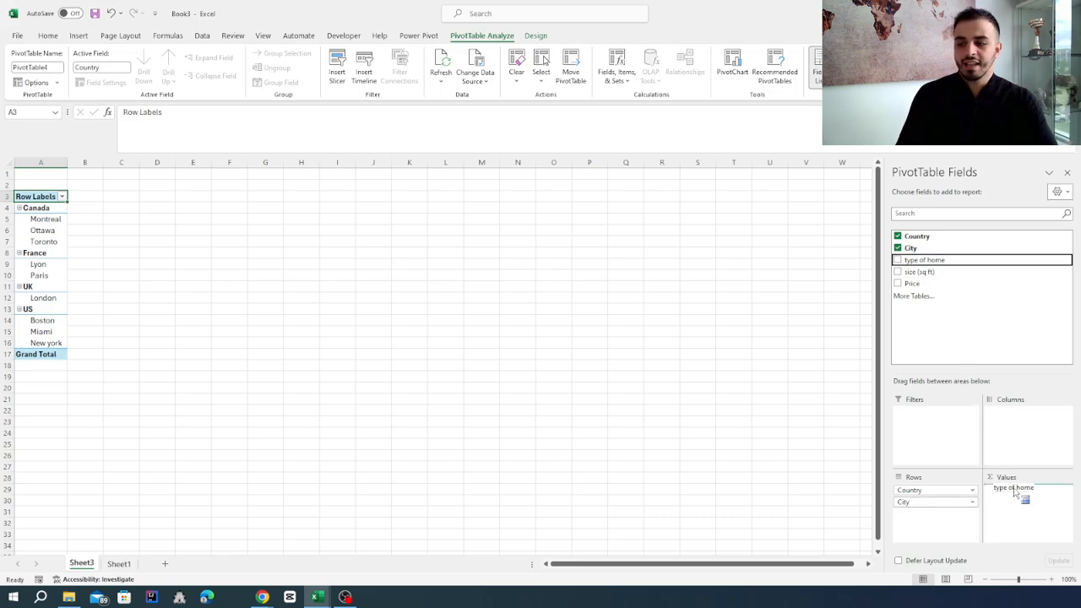
drag(1013, 489, 1014, 490)
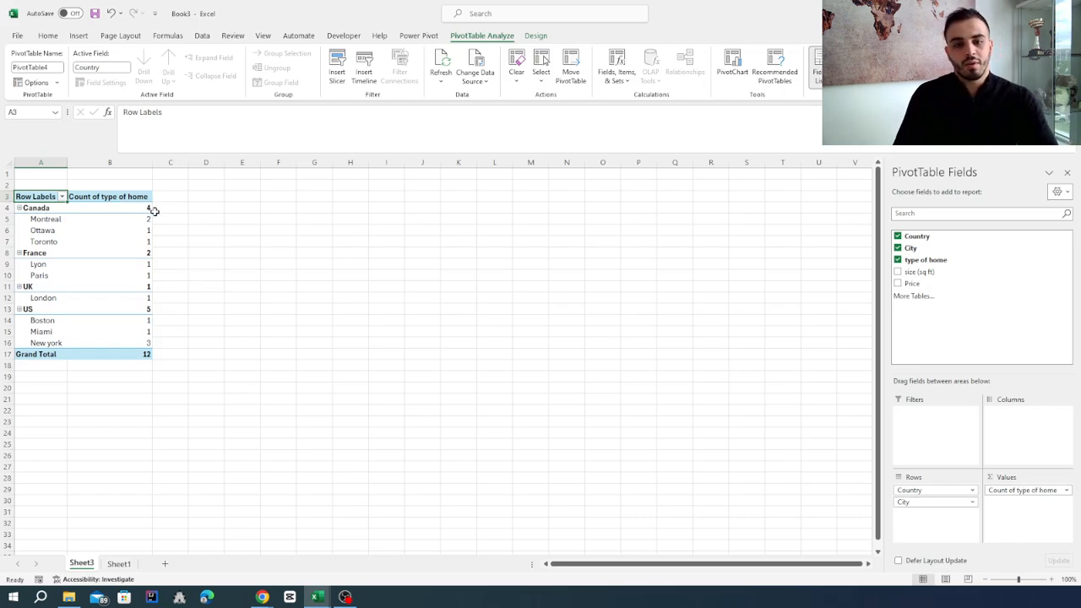
mouse_move(150, 209)
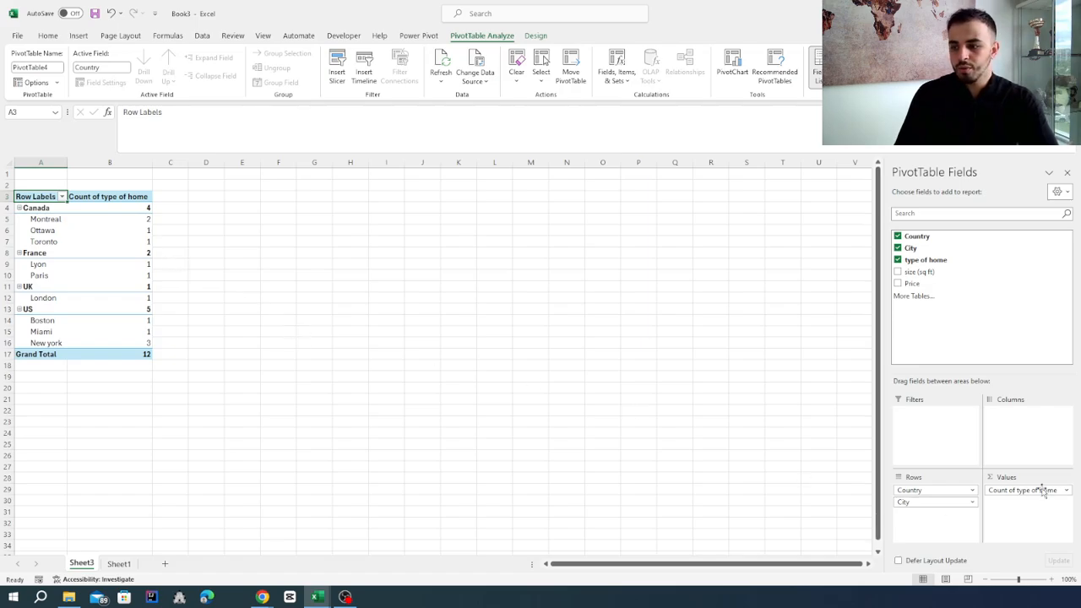
drag(1028, 493, 932, 517)
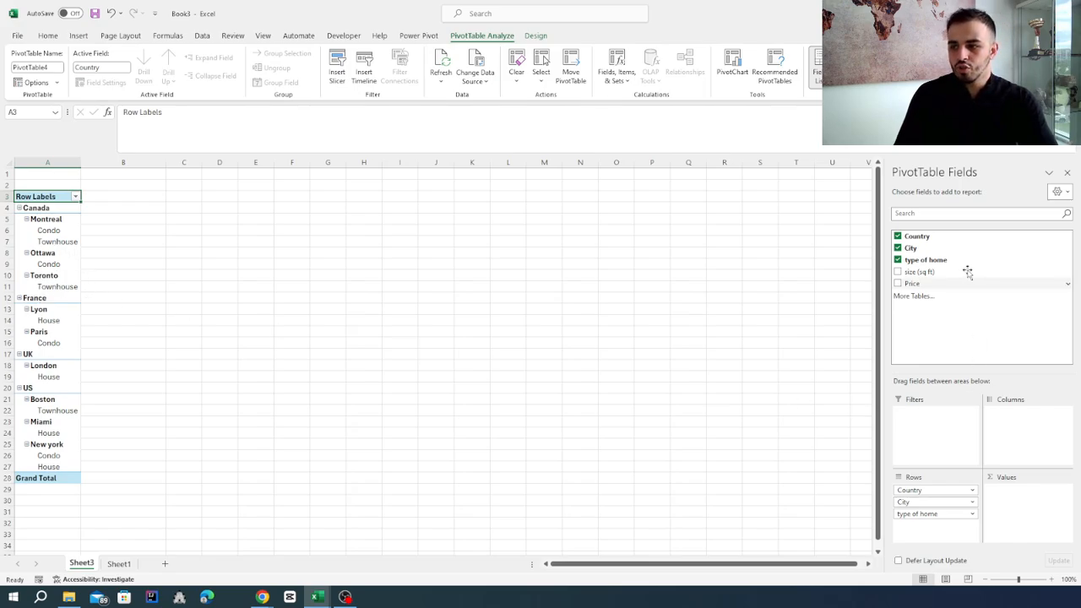
drag(948, 262, 1024, 499)
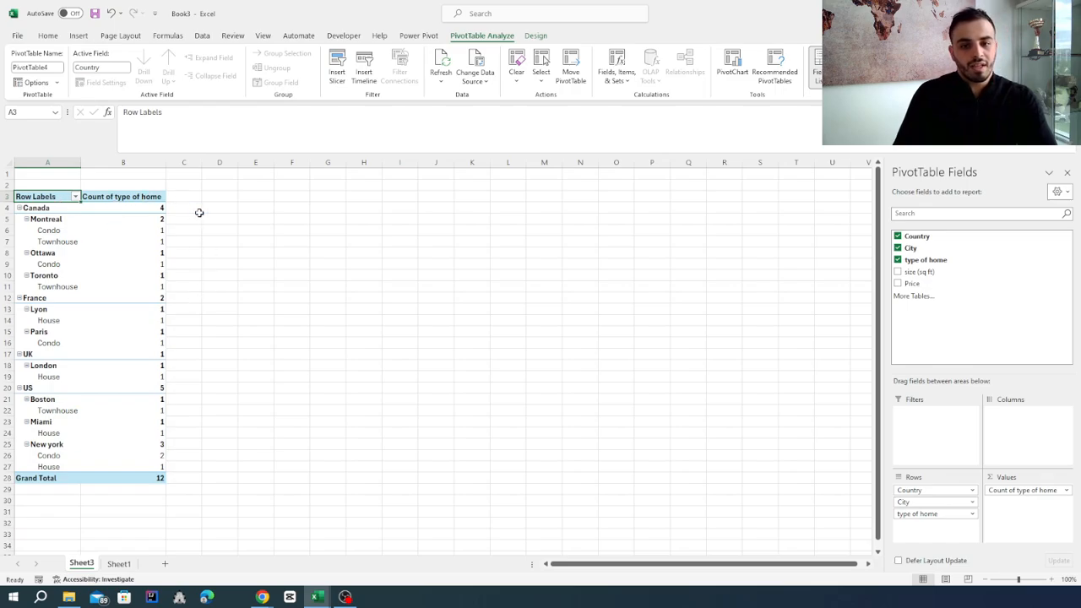
Add size (sq ft) as a summed value and leave the Canada group expanded to its cities and home types
click(19, 208)
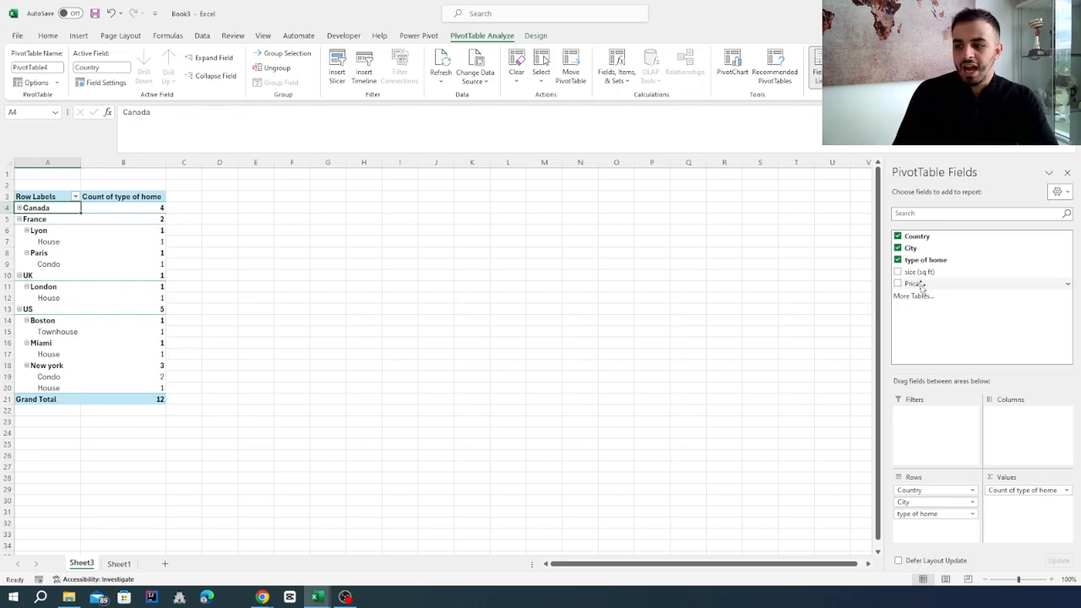
drag(921, 285, 998, 506)
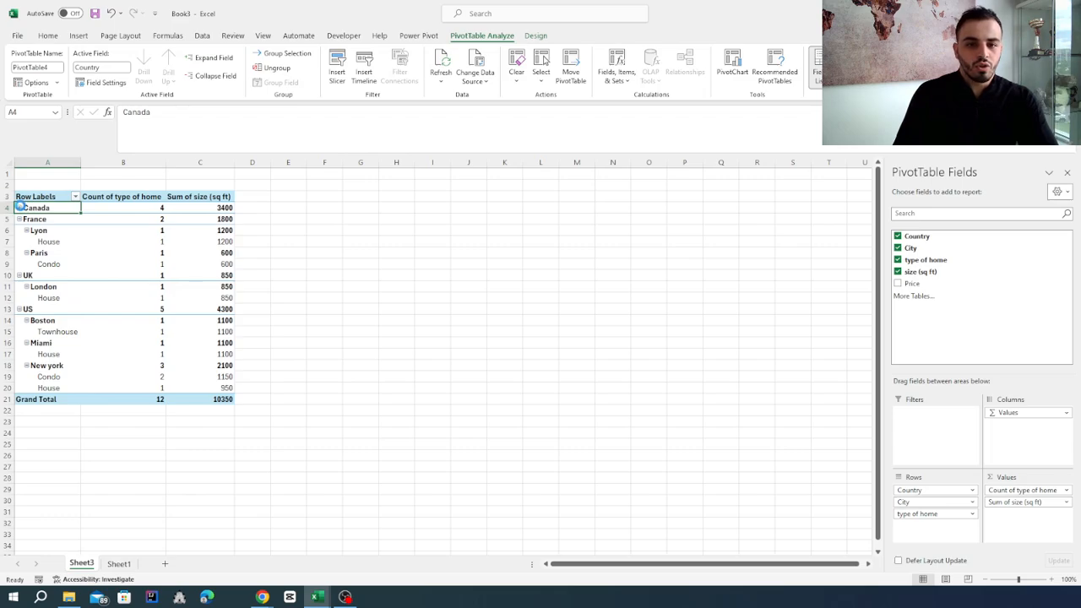
click(19, 207)
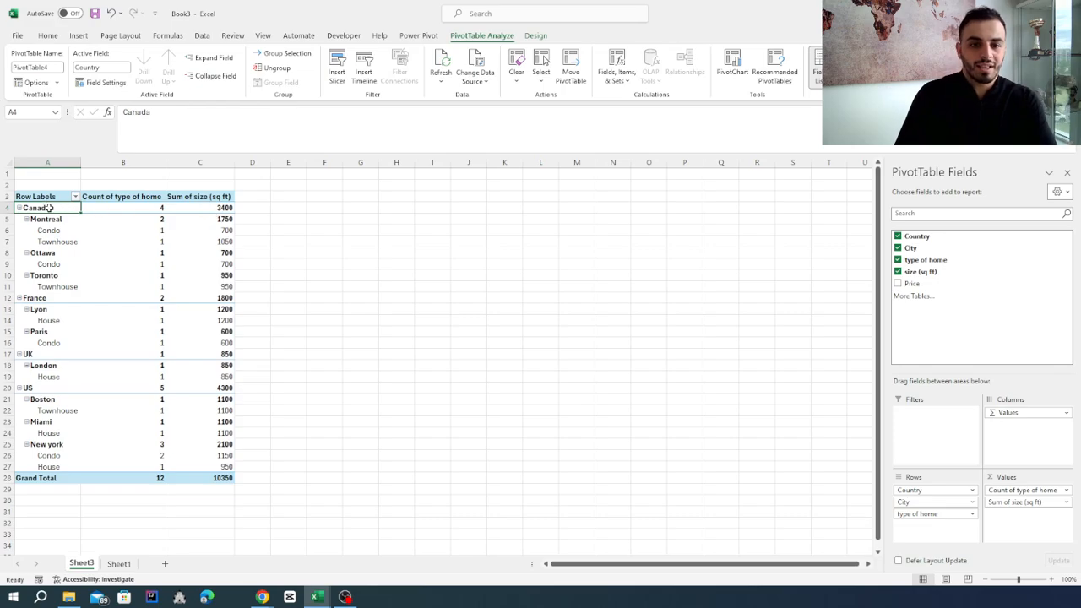
Examine the home count and total size for Canada, and the Montreal size split between condo and townhouse
drag(207, 208, 52, 209)
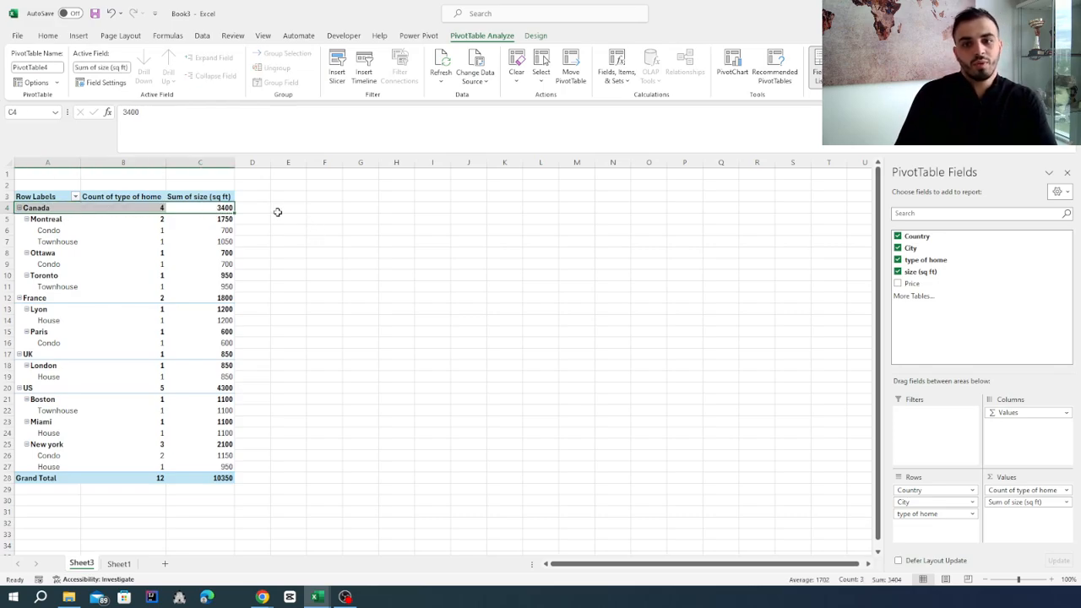
click(337, 299)
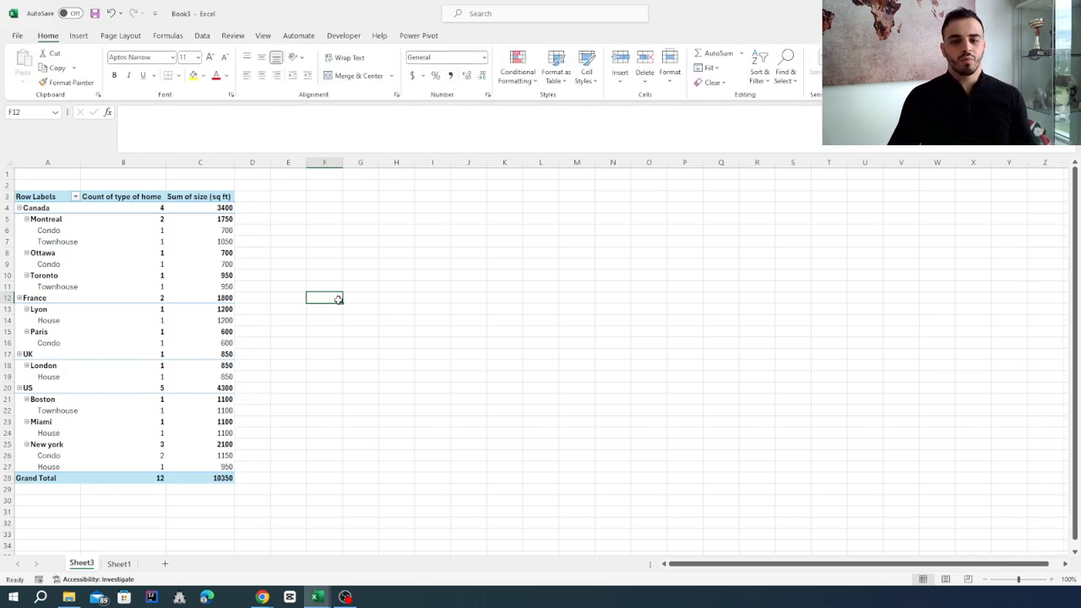
click(195, 230)
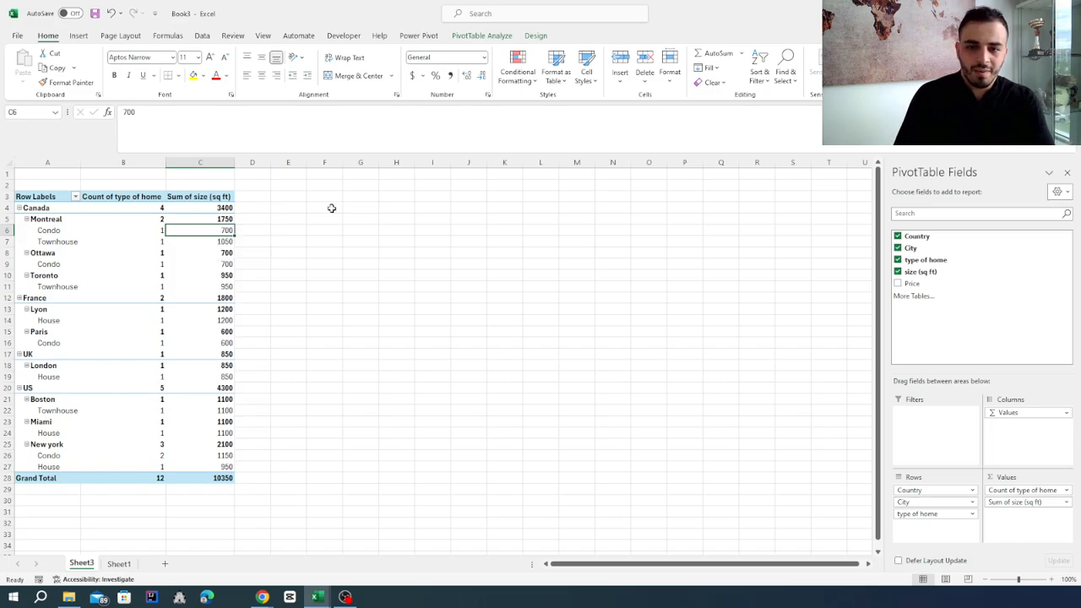
click(188, 220)
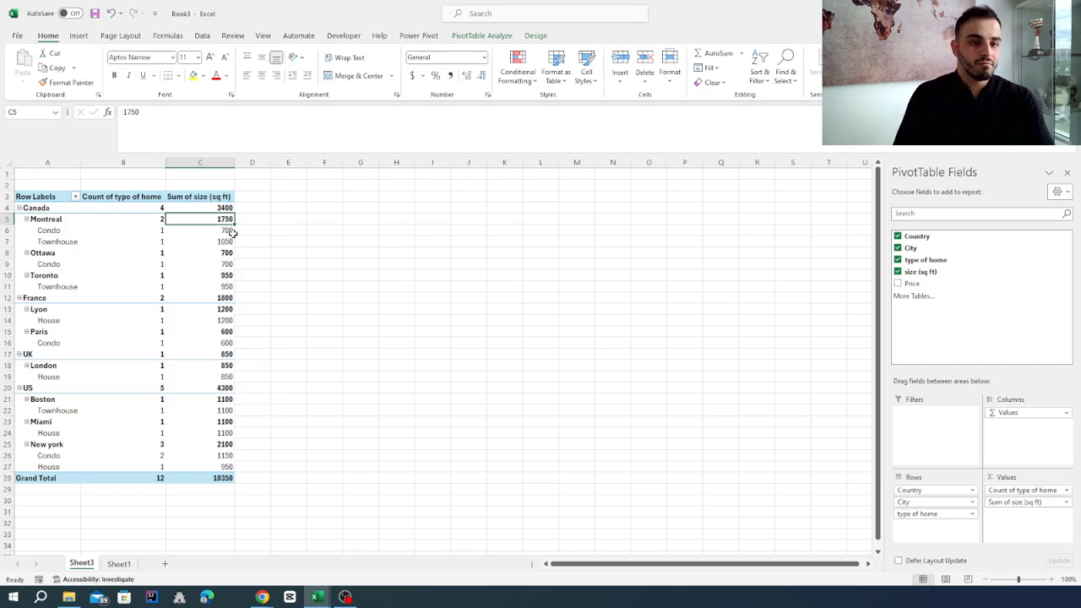
click(67, 232)
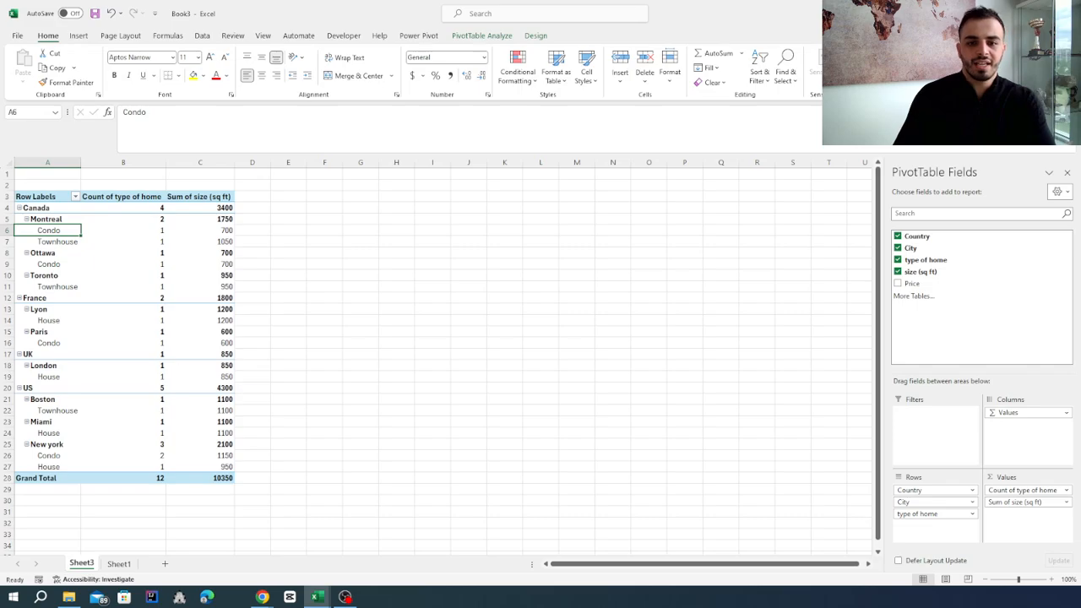
click(59, 243)
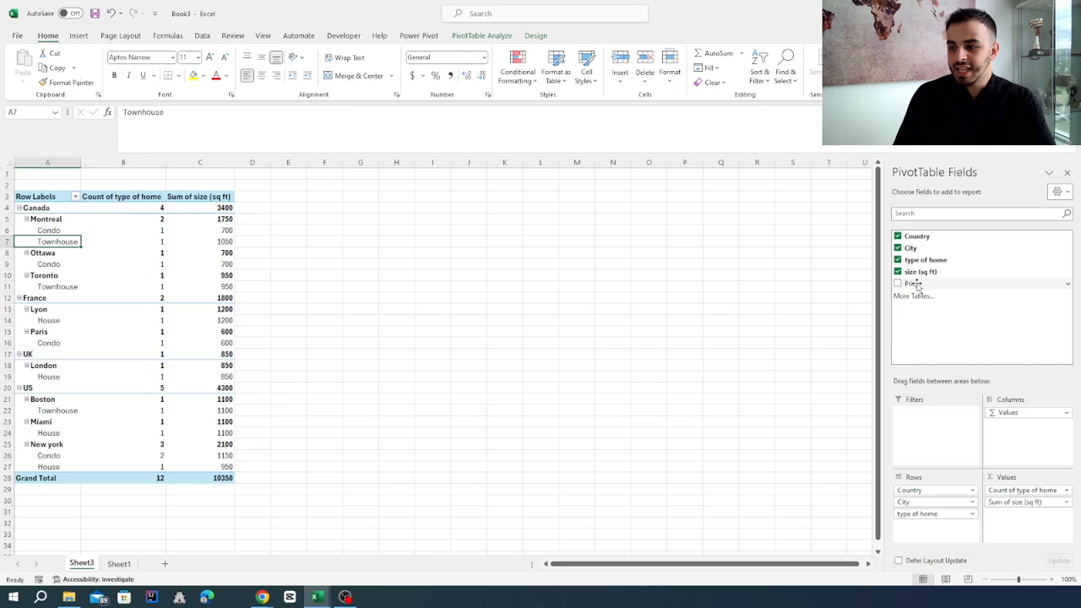
Add Price as a summed value and collapse the Canada, France, US and UK groups to country level
drag(914, 285, 1020, 520)
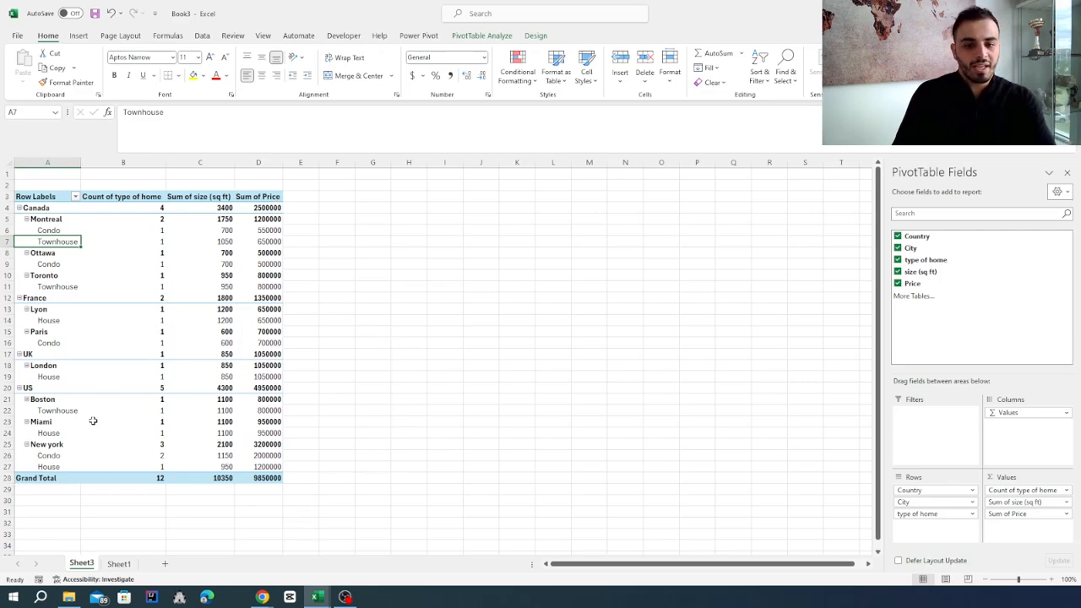
click(20, 207)
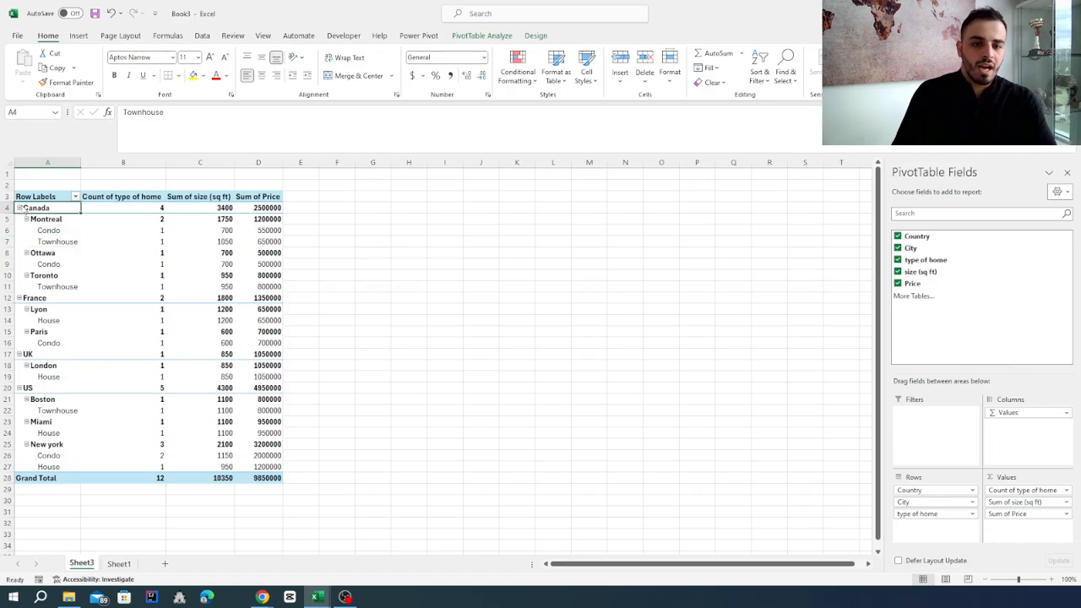
click(20, 219)
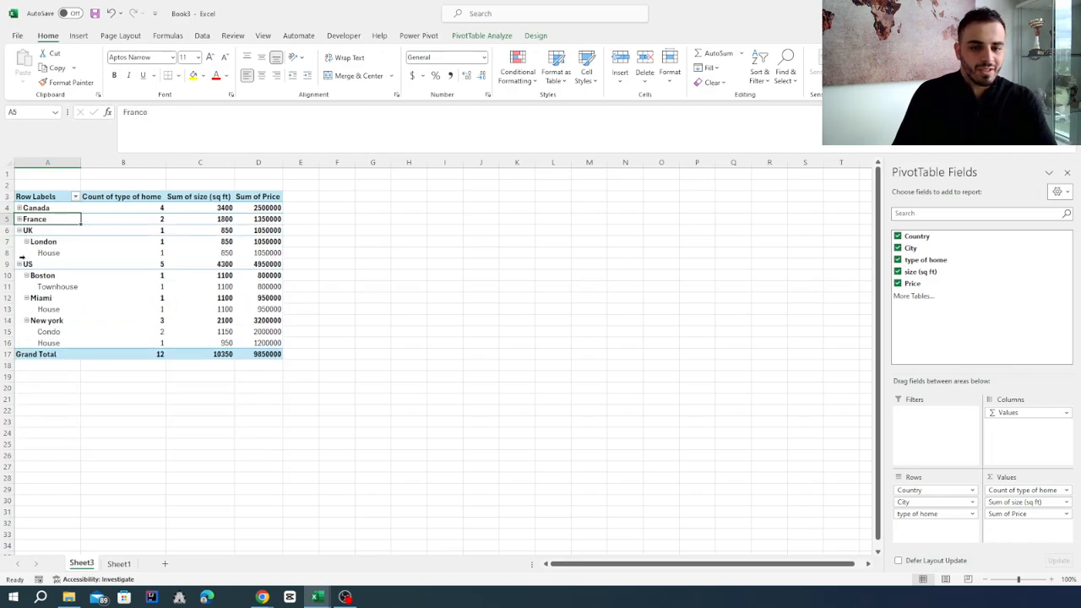
click(19, 265)
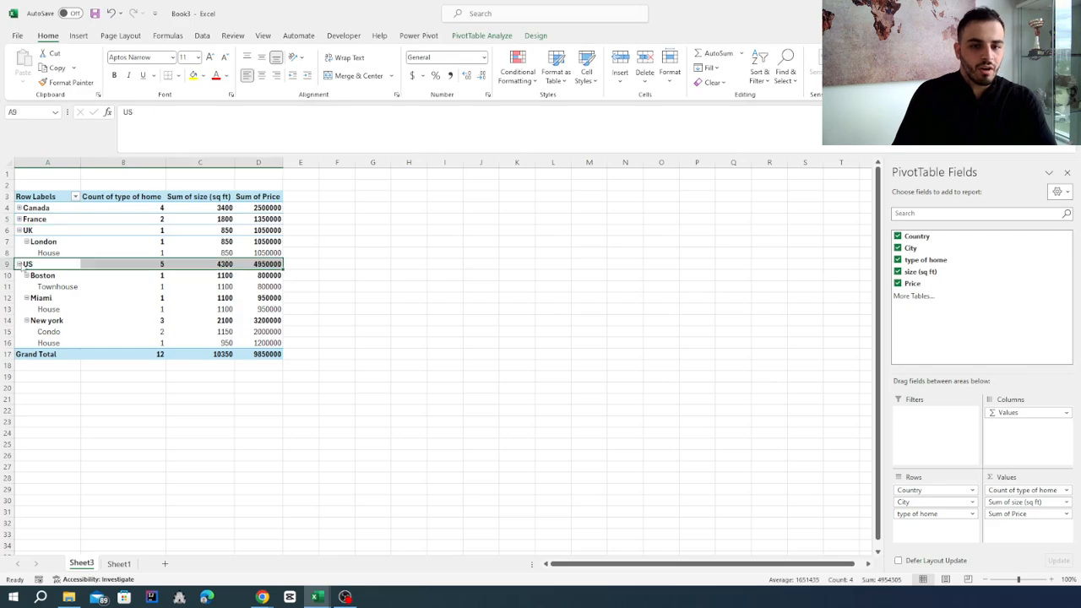
click(19, 230)
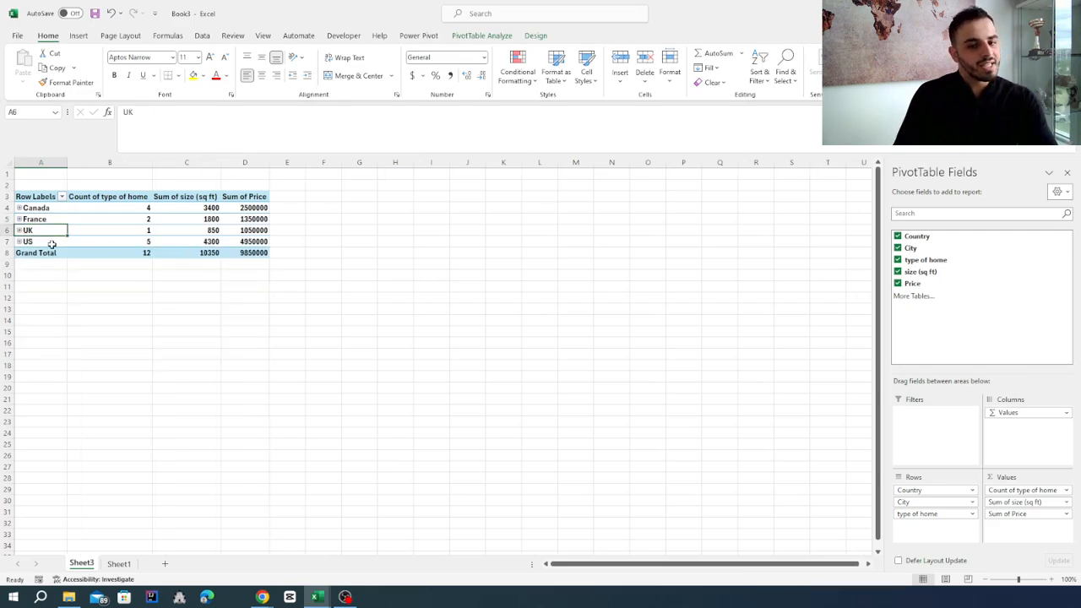
Expand the US group to its cities and home types and examine the Miami and New York house prices
click(19, 242)
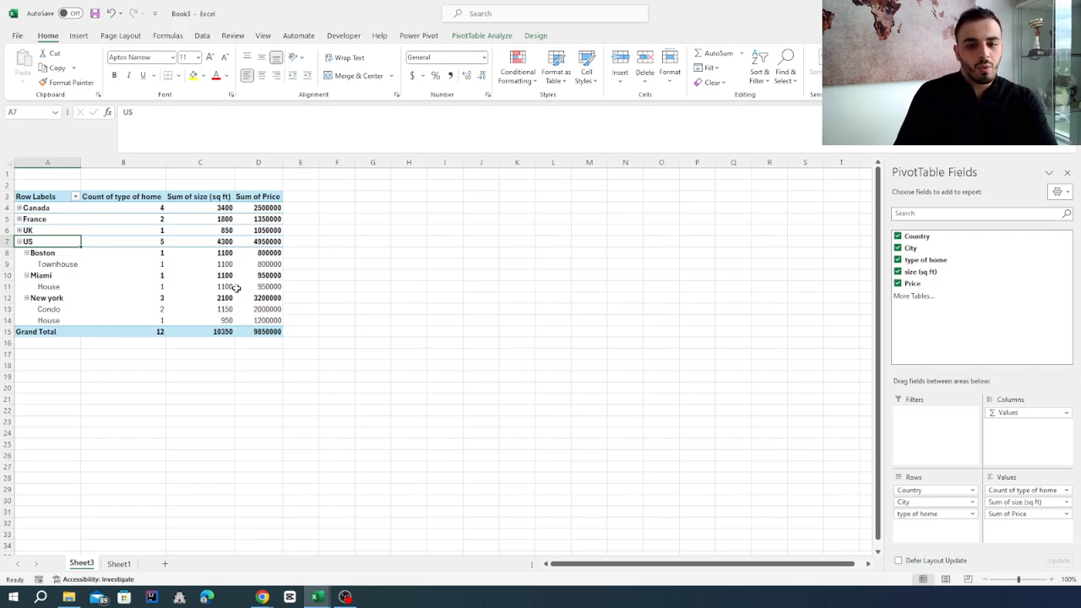
click(272, 288)
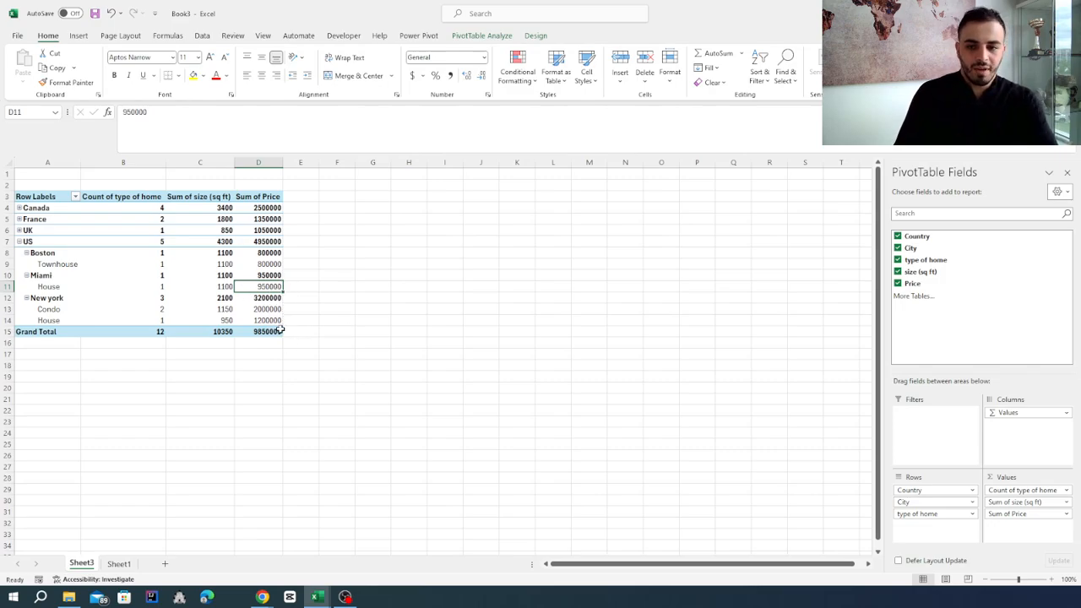
click(269, 322)
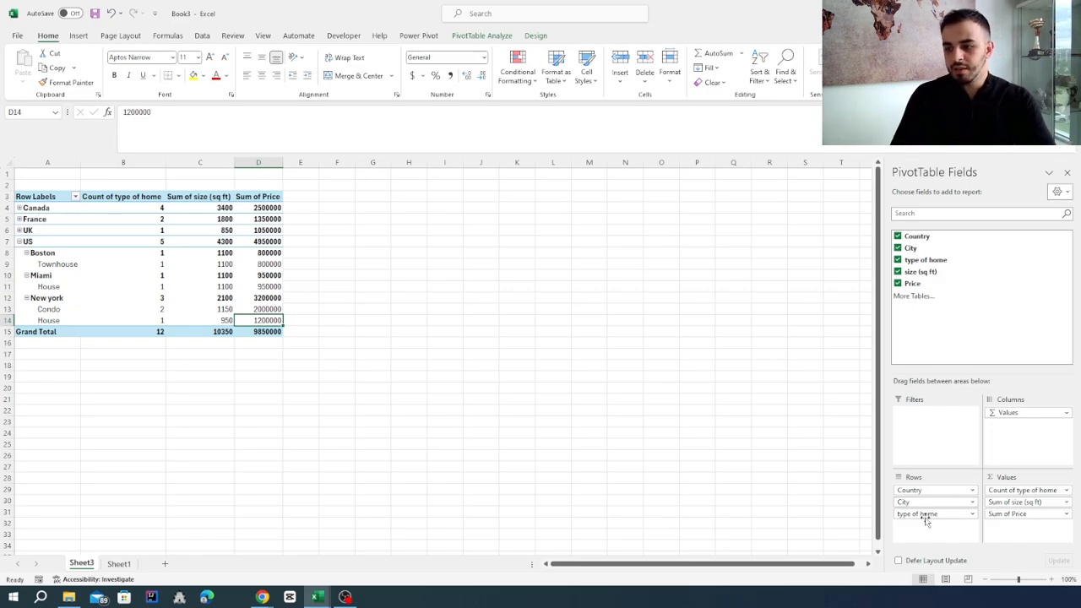
Remove the size (sq ft) and Price sums from the PivotTable, keeping only the count of type of home as a value
click(1009, 502)
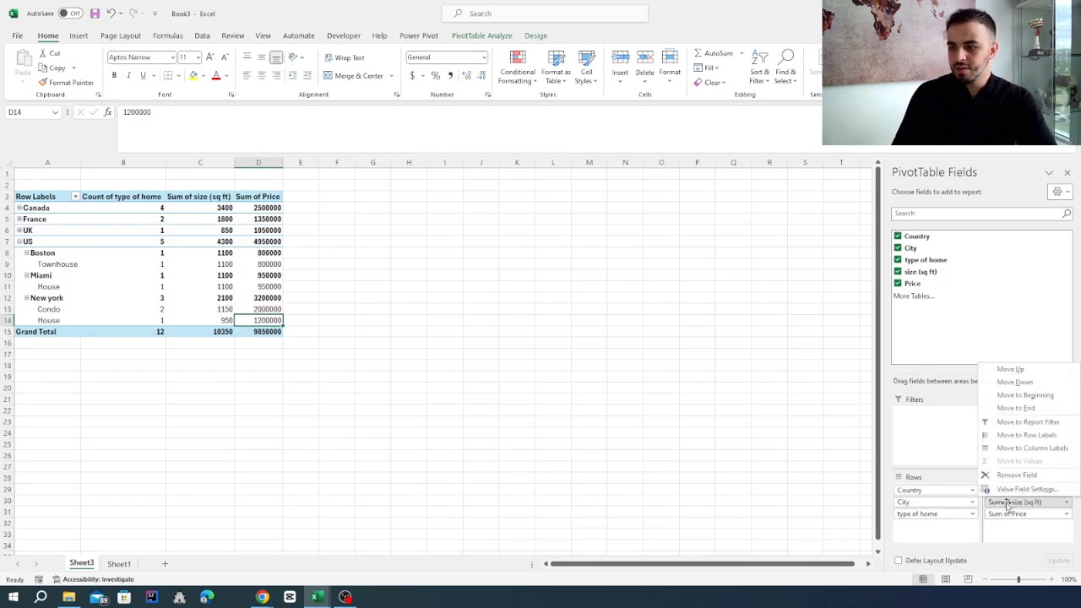
click(1028, 479)
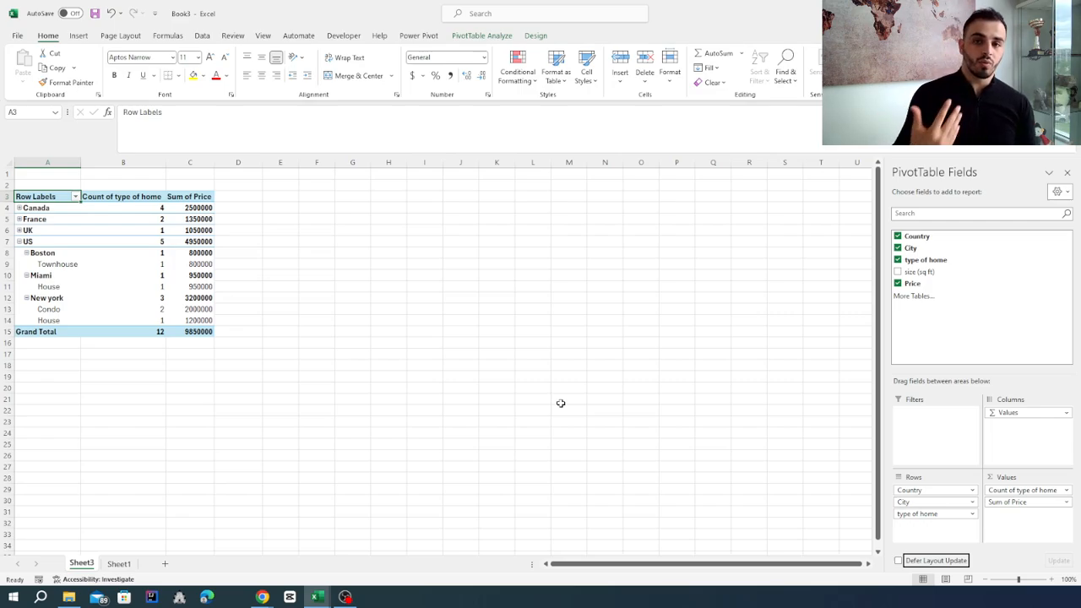
click(897, 283)
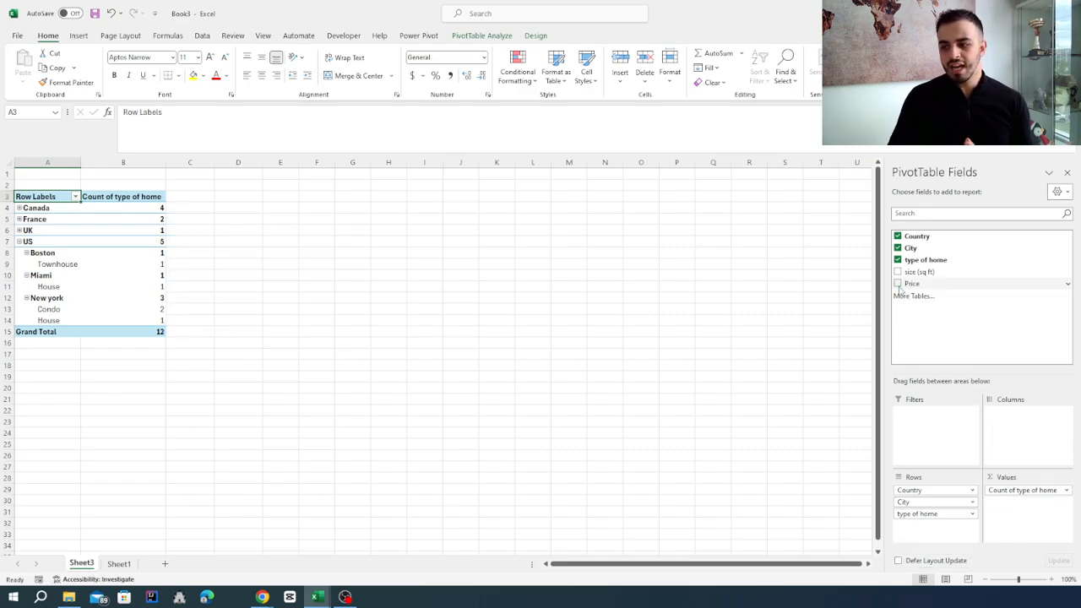